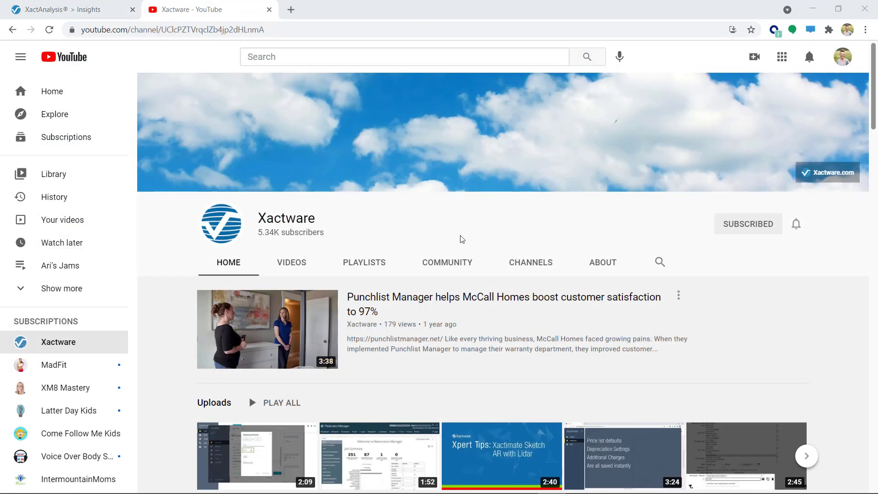
# Step: Browse the Xactware channel's playlists and open the Xpert Tips Xactware Training playlist
pyautogui.click(372, 263)
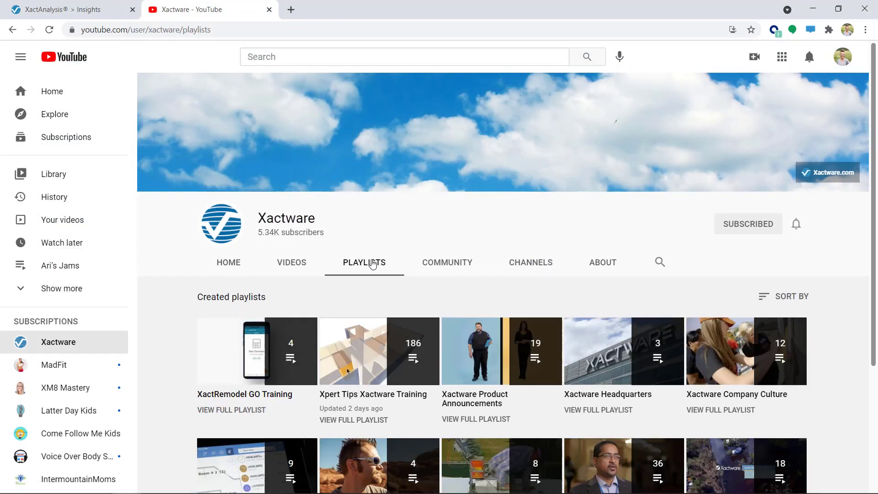
pyautogui.click(370, 421)
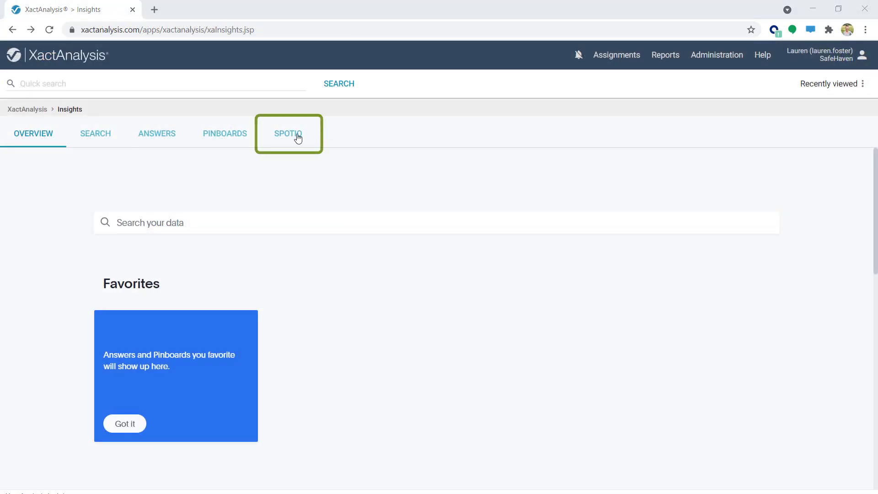
# Step: Switch Insights to the SpotIQ section to view its empty Results page
pyautogui.click(298, 138)
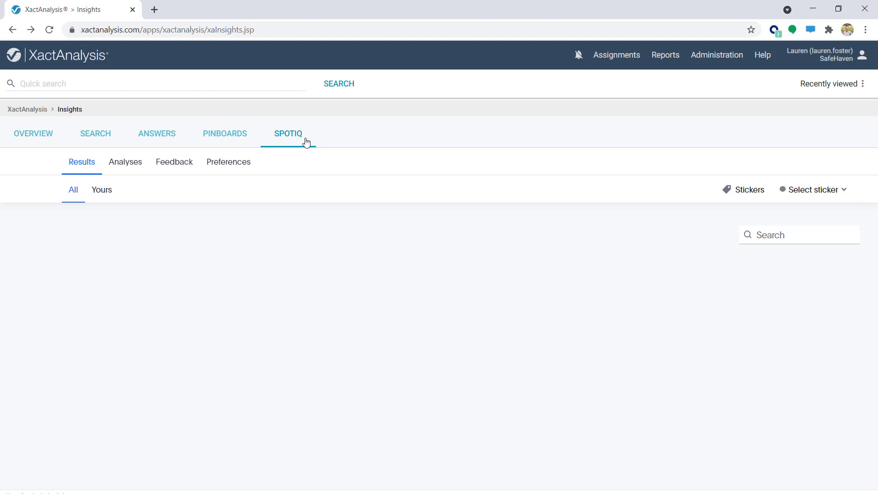
# Step: Open the Total Assignment Count answer from Answers and start a SpotIQ analysis on it
pyautogui.click(157, 138)
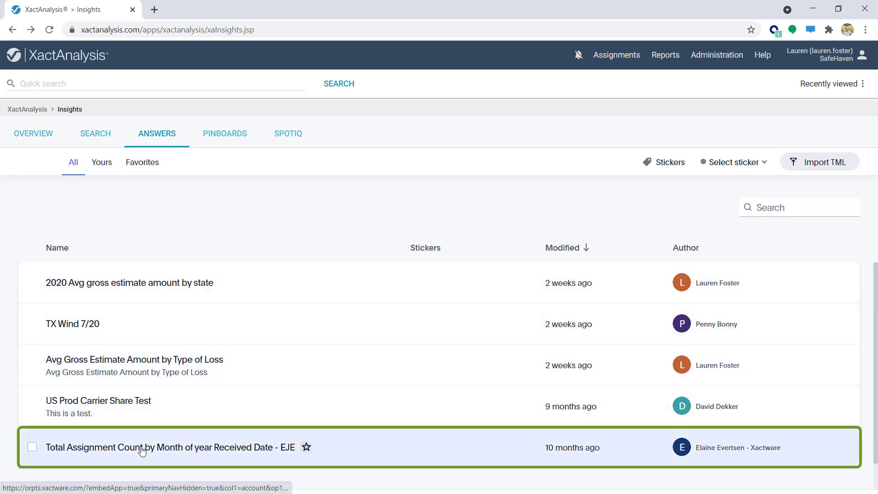
pyautogui.click(142, 449)
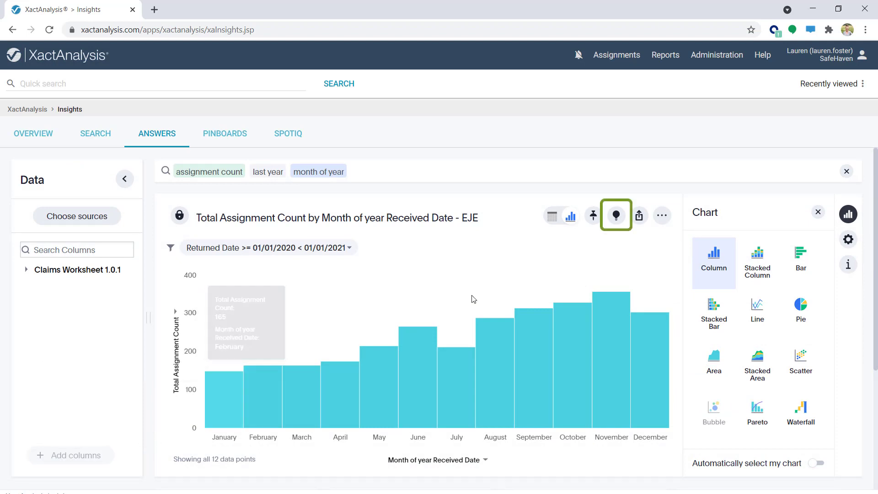
pyautogui.click(617, 216)
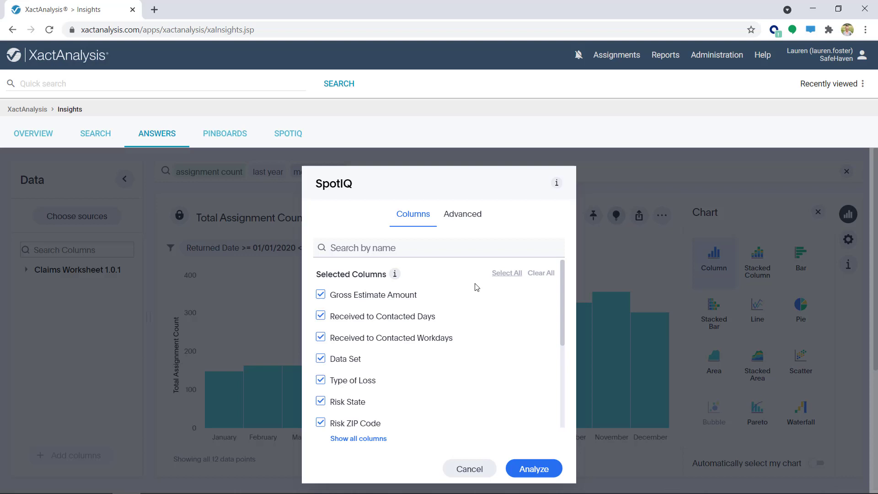
# Step: Exclude Received to Contacted Days, Received to Contacted Workdays and Data Set, run the analysis, then view SpotIQ results
pyautogui.click(369, 319)
pyautogui.click(366, 340)
pyautogui.click(344, 360)
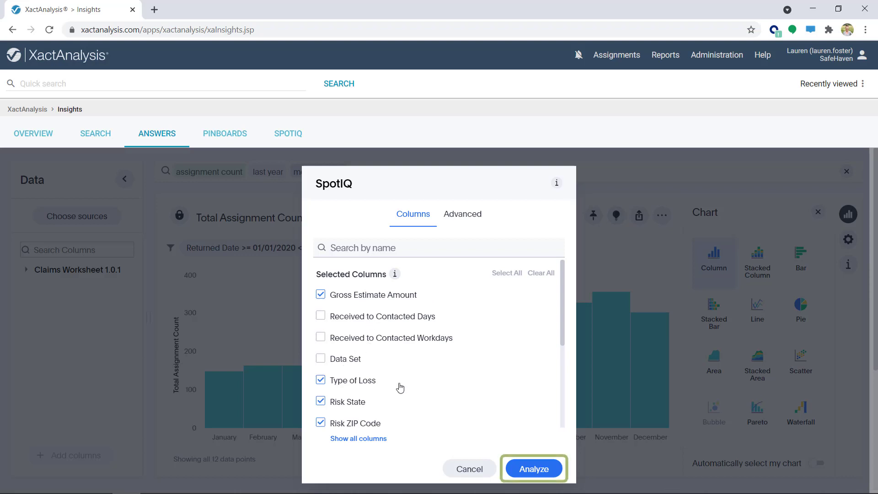
pyautogui.click(538, 468)
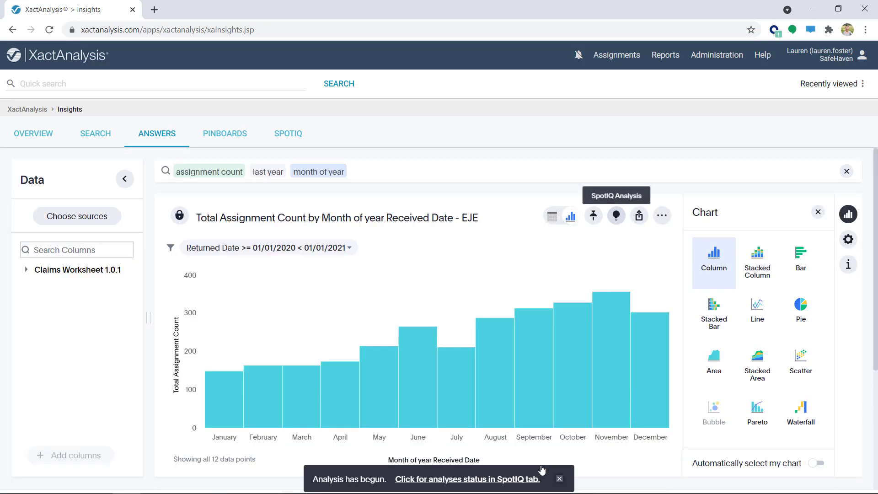
pyautogui.click(294, 137)
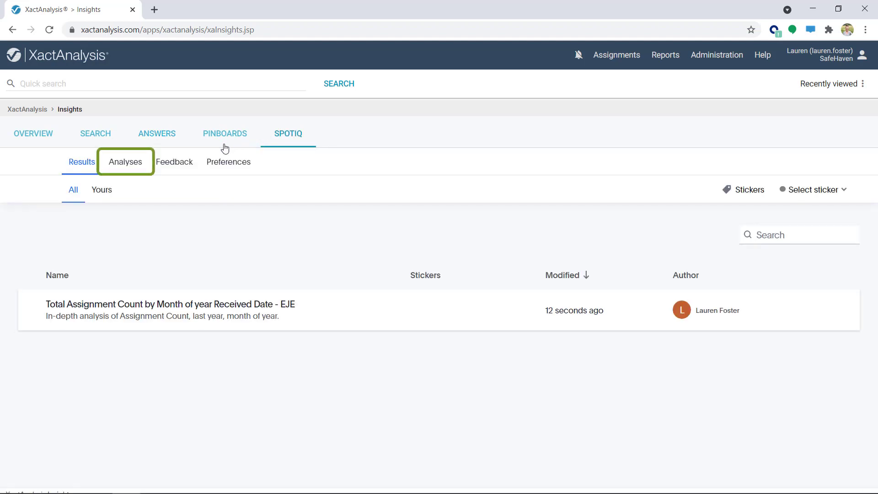
# Step: Check the Analyses status, then open the Total Assignment Count result showing 20 insights
pyautogui.click(133, 169)
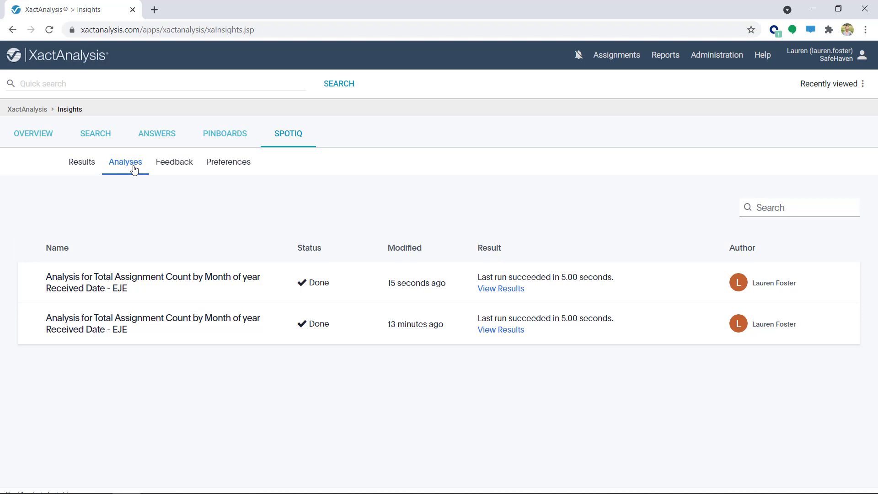
pyautogui.click(87, 169)
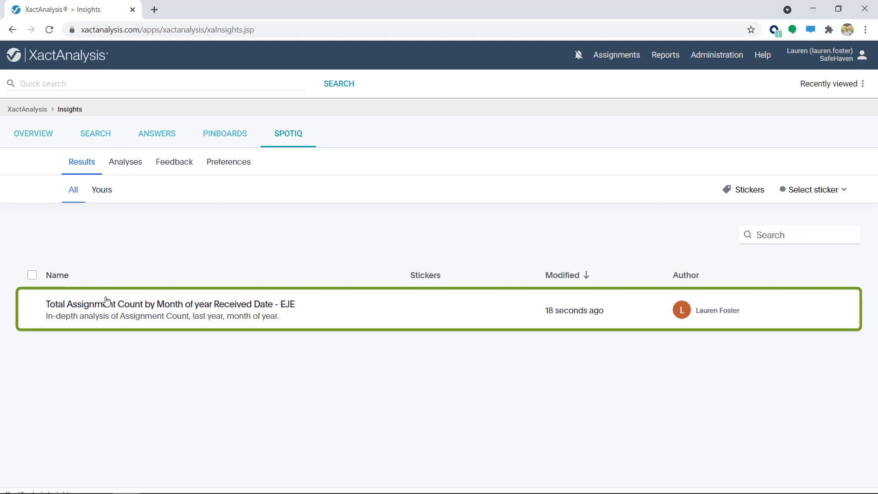
pyautogui.click(106, 303)
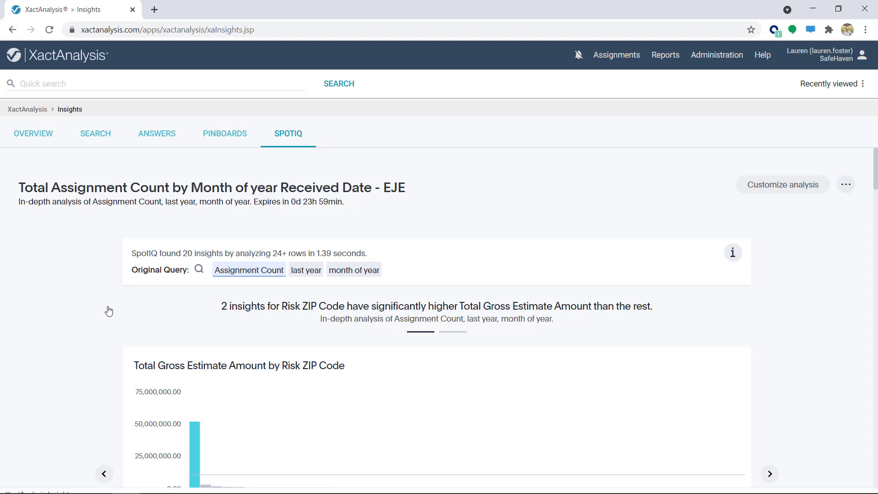
# Step: Explore the insight chart's options, toggling between the November and October charts
pyautogui.moveTo(394, 381)
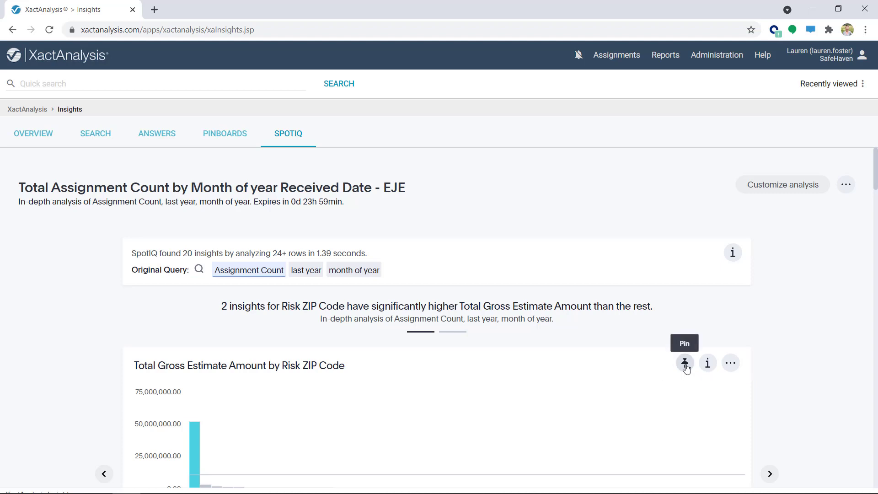
pyautogui.click(730, 366)
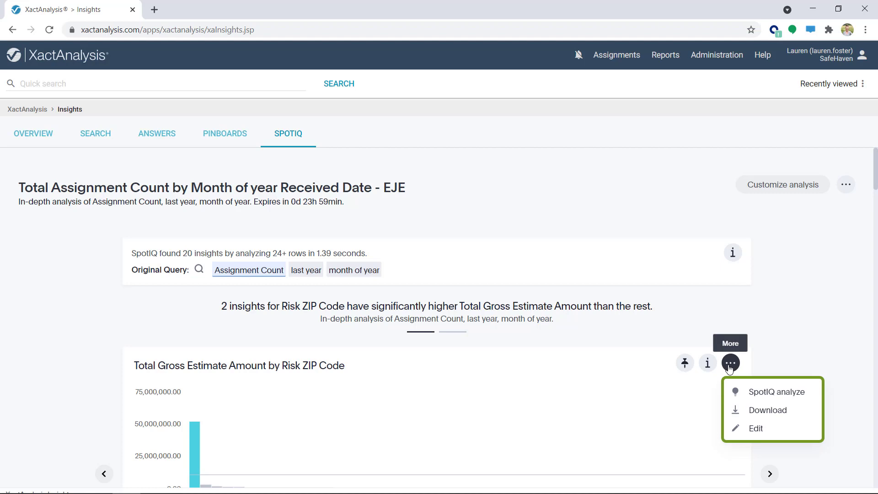
pyautogui.scroll(-3, 768, 359)
pyautogui.click(770, 360)
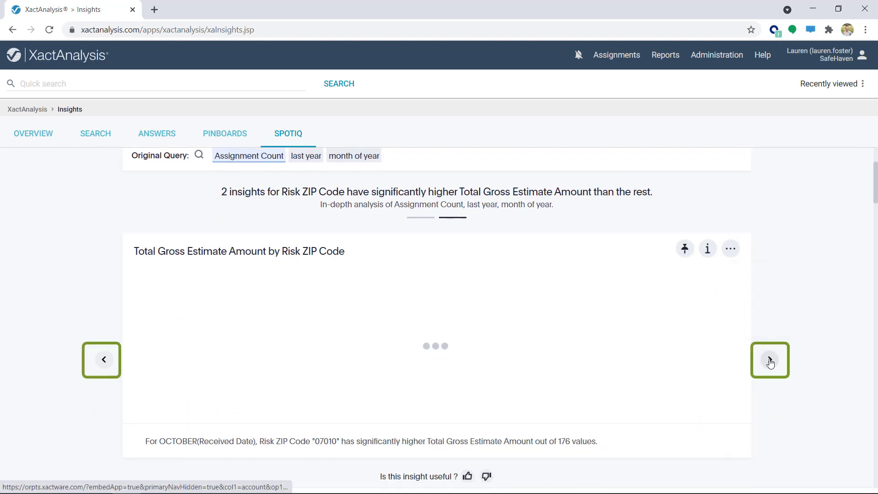
pyautogui.click(771, 361)
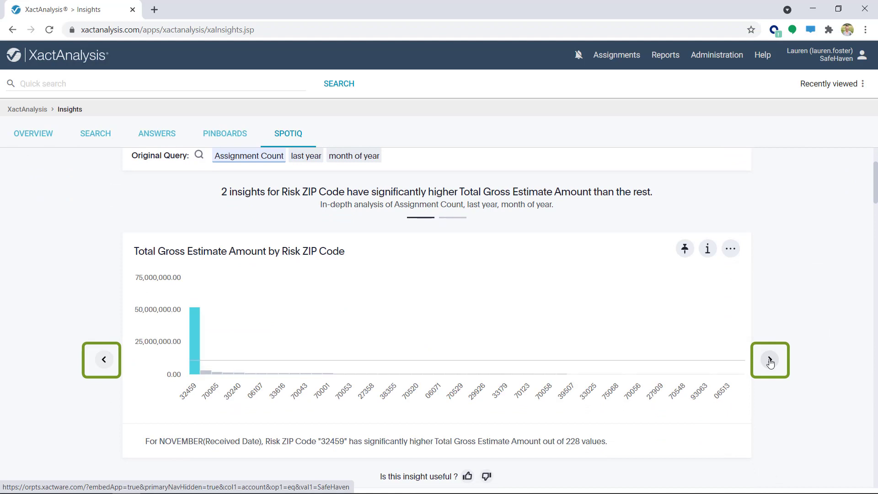
pyautogui.click(770, 361)
pyautogui.click(771, 361)
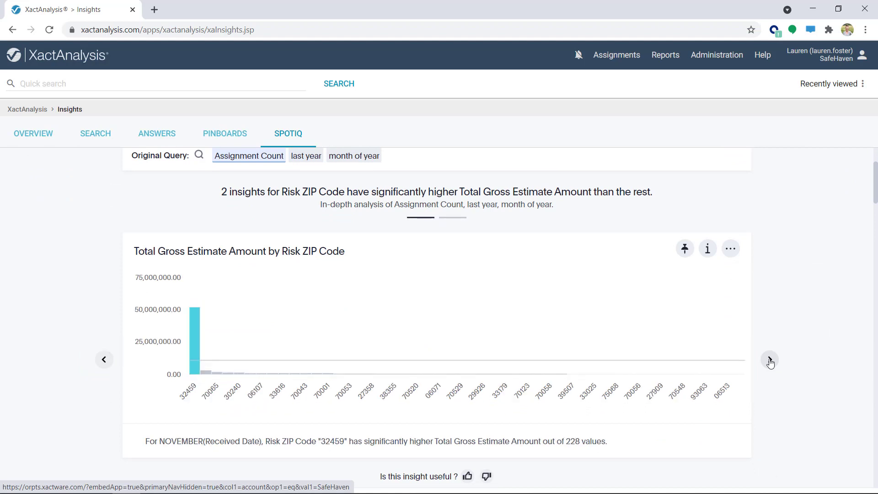
# Step: Rate the Risk ZIP Code insight as useful and go back to the SpotIQ results
pyautogui.scroll(-1, 770, 361)
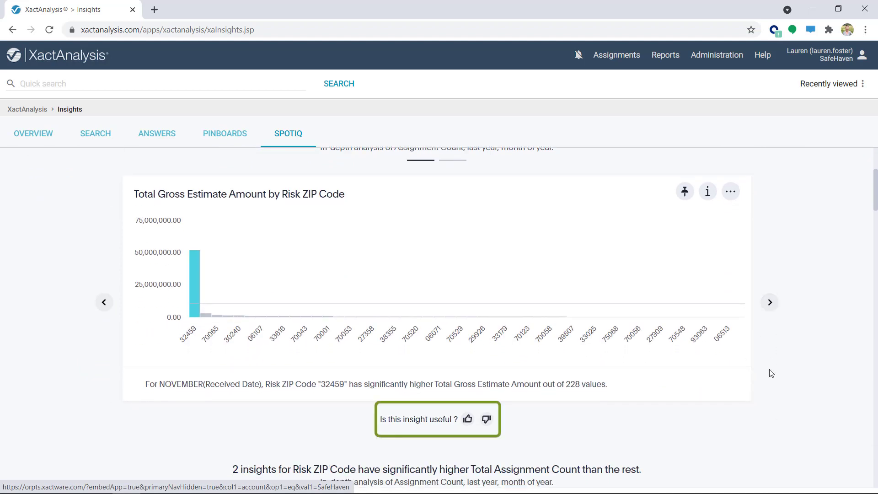
pyautogui.click(467, 420)
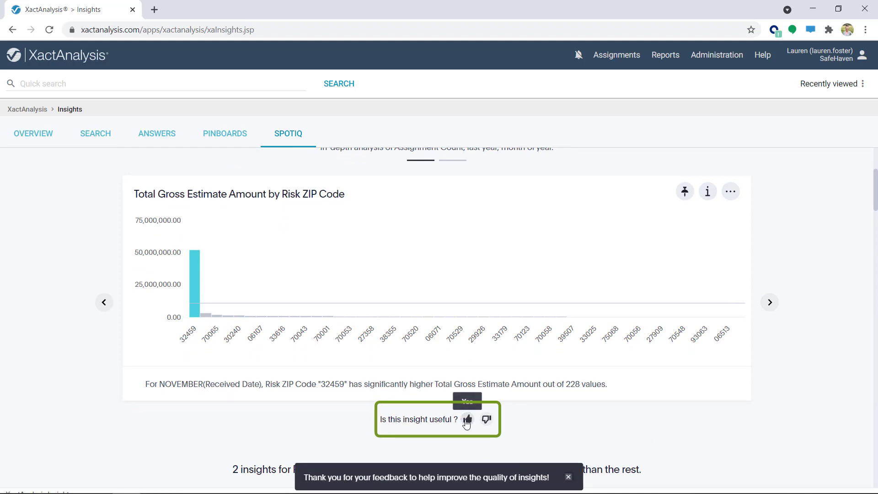
pyautogui.click(287, 134)
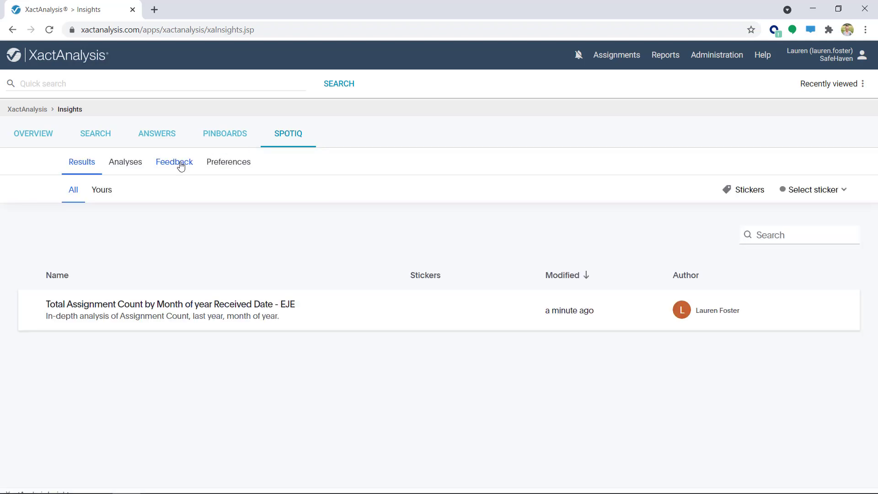
# Step: Review insight feedback, then SpotIQ Preferences parameters like Maximum P-Value 0.05 and Correlation Lag 50
pyautogui.click(181, 166)
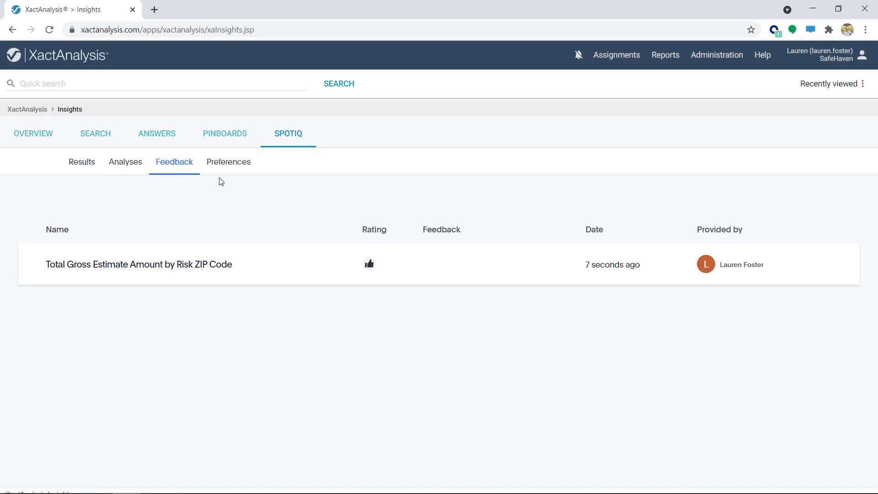
pyautogui.click(229, 168)
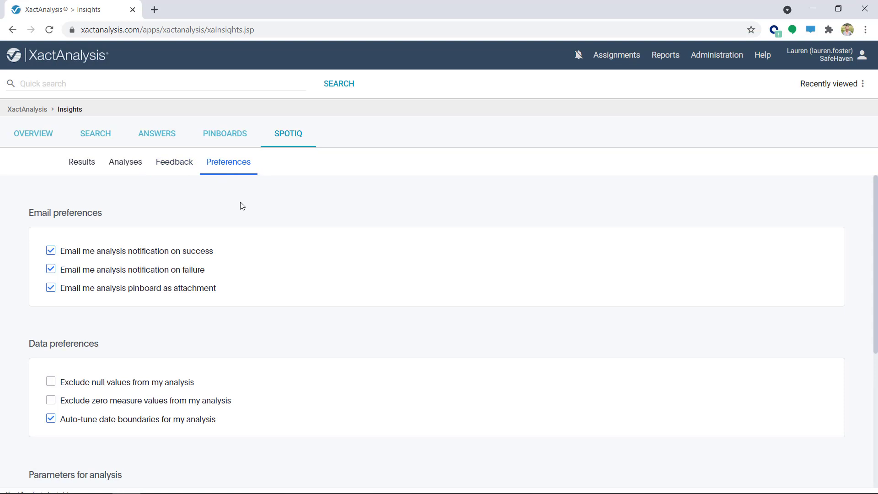
pyautogui.scroll(-5, 242, 205)
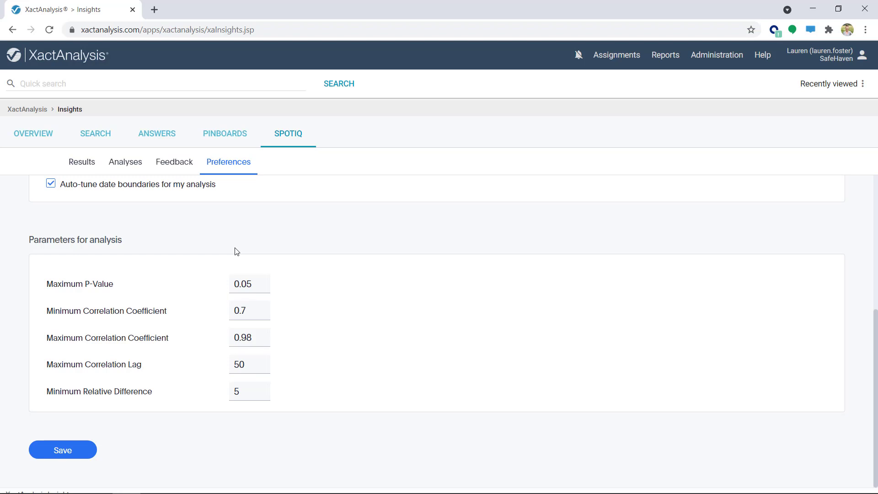
# Step: View the 2020 Avg gross estimate amount by state pinboard's actions menu, then return to SpotIQ results
pyautogui.click(226, 140)
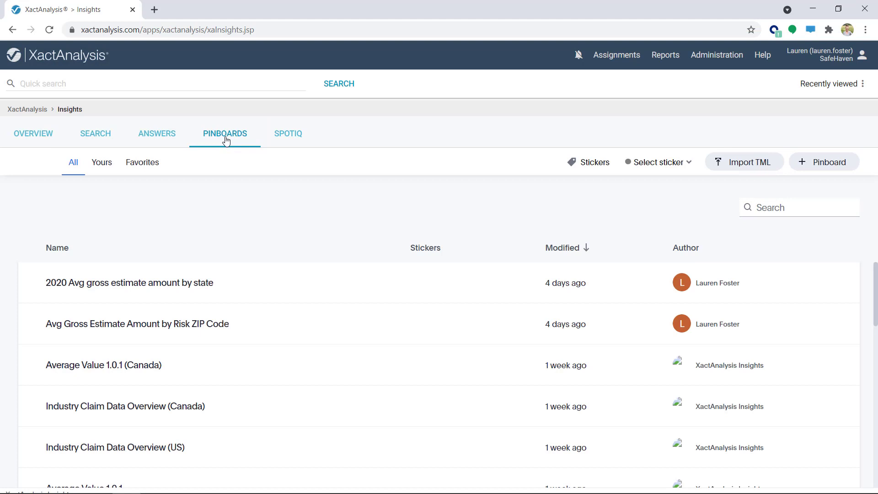
pyautogui.click(185, 280)
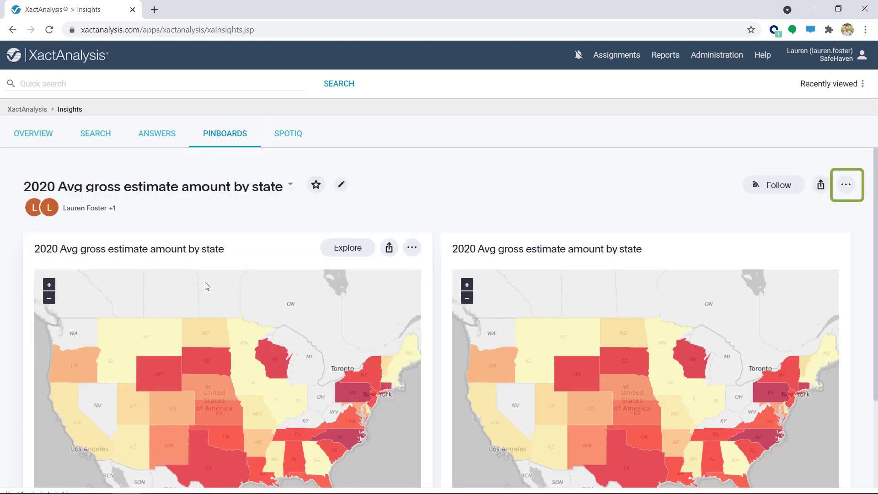
pyautogui.click(845, 190)
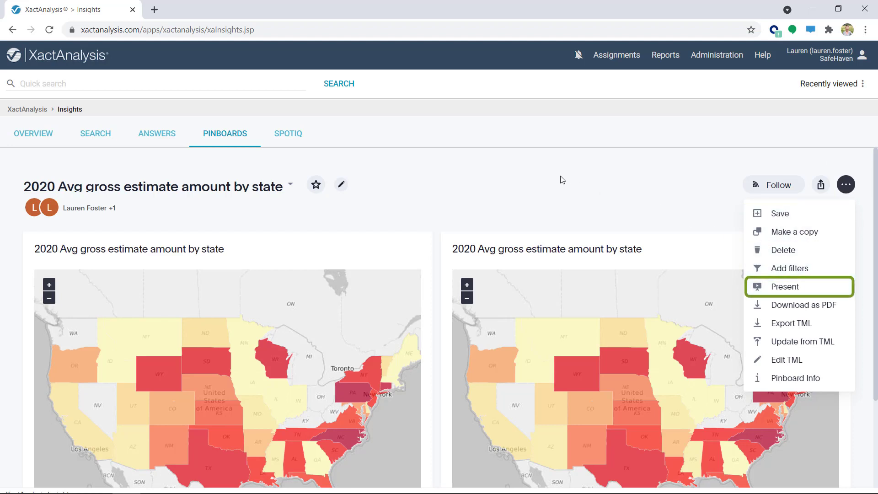
pyautogui.click(302, 136)
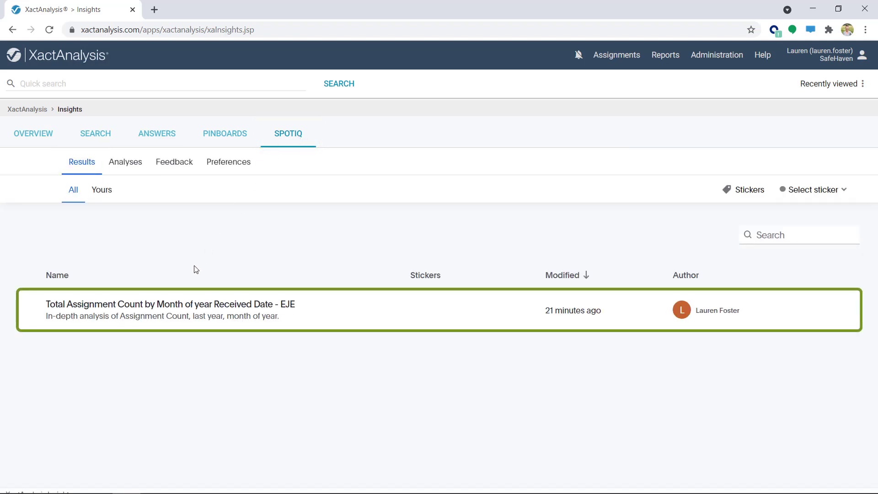
# Step: Present the Total Assignment Count analysis full screen and step to insight 3, Total Gross Estimate Amount by Assignee
pyautogui.click(173, 311)
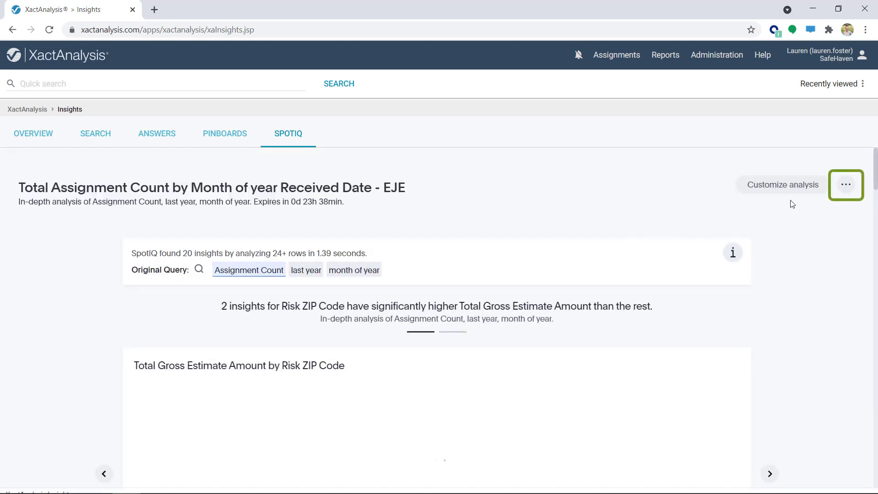
pyautogui.click(846, 184)
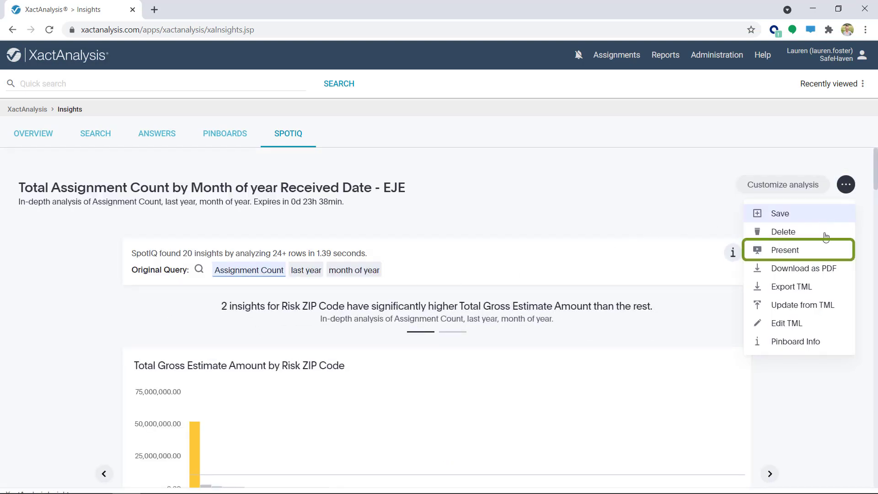
pyautogui.click(823, 252)
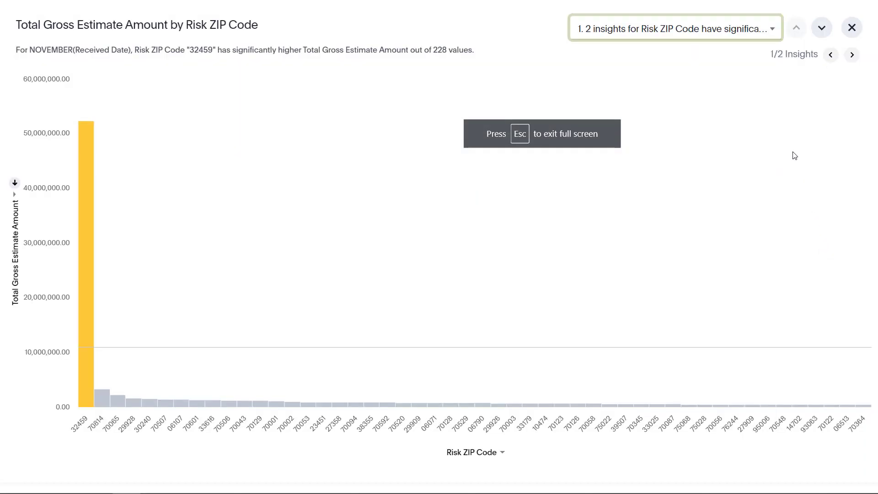
pyautogui.click(774, 32)
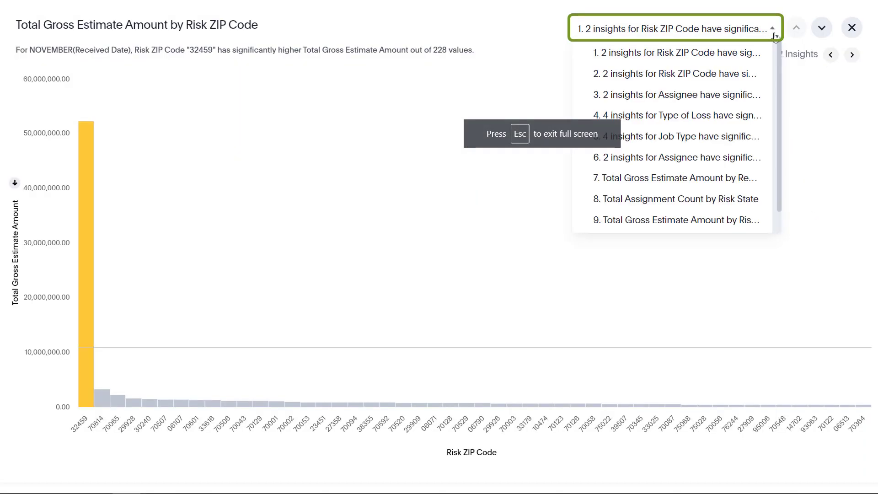
pyautogui.click(821, 29)
pyautogui.click(821, 29)
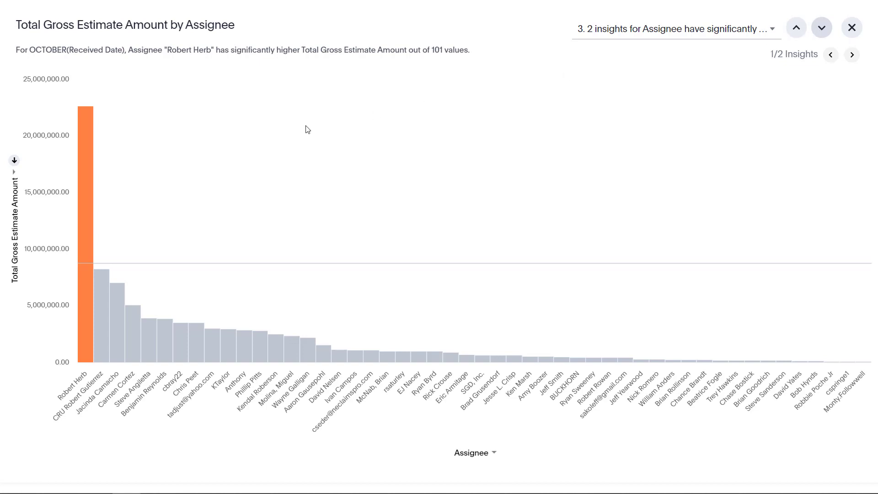
pyautogui.moveTo(92, 172)
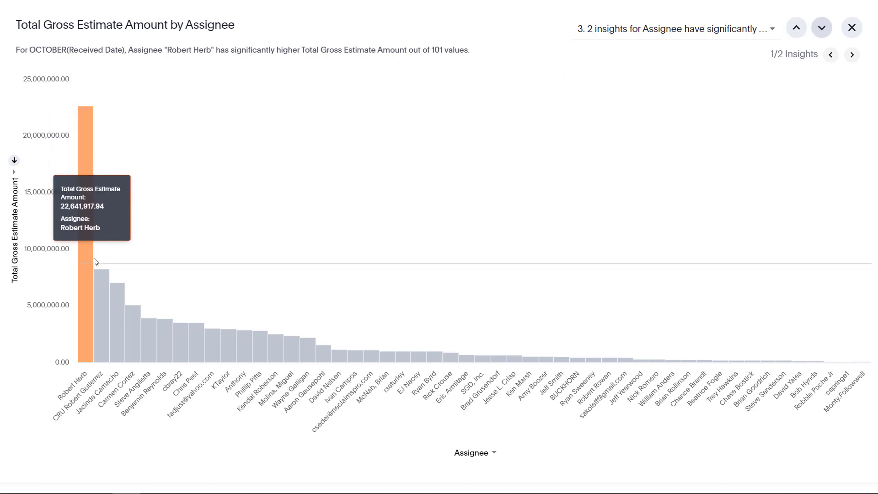
pyautogui.moveTo(116, 302)
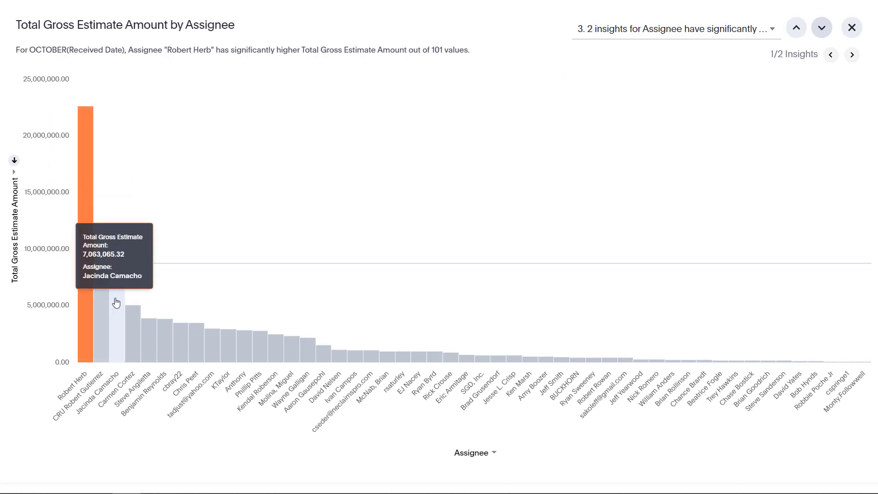
pyautogui.click(134, 319)
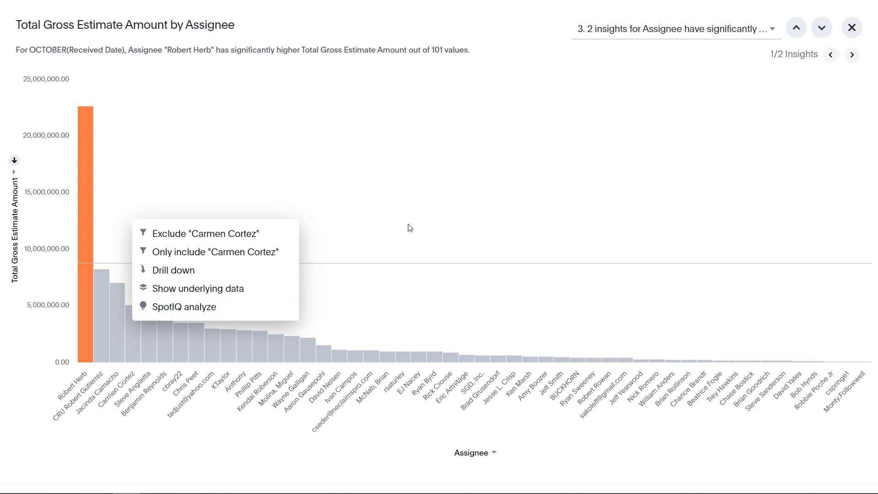
pyautogui.click(440, 220)
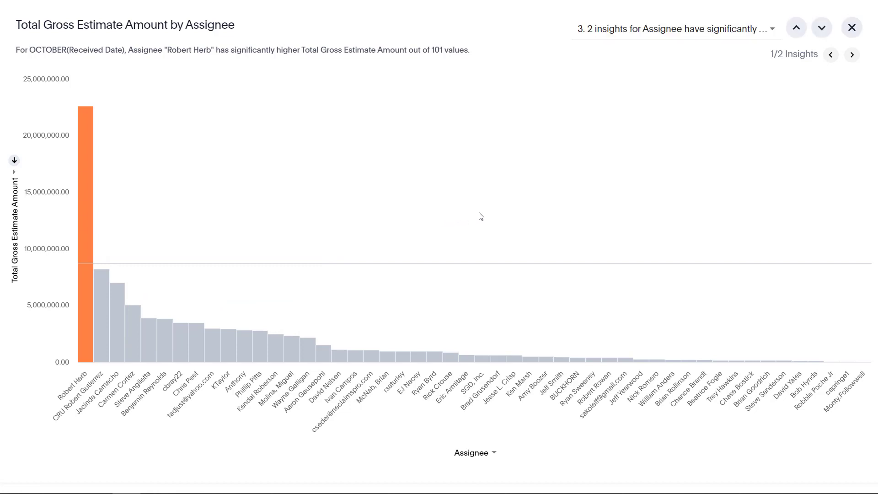